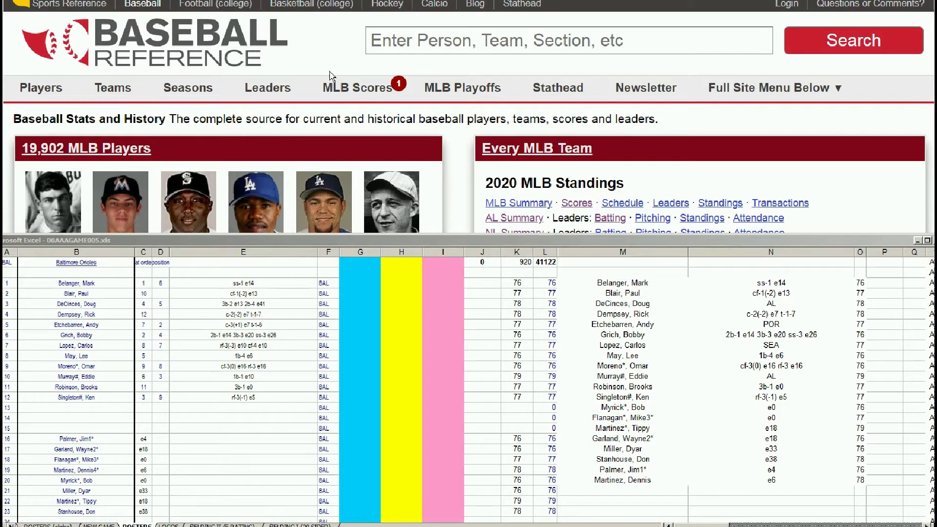
- Find Mark Belanger on Baseball Reference and review his season-by-season standard batting statistics through 1982
click(397, 38)
text(belanger)
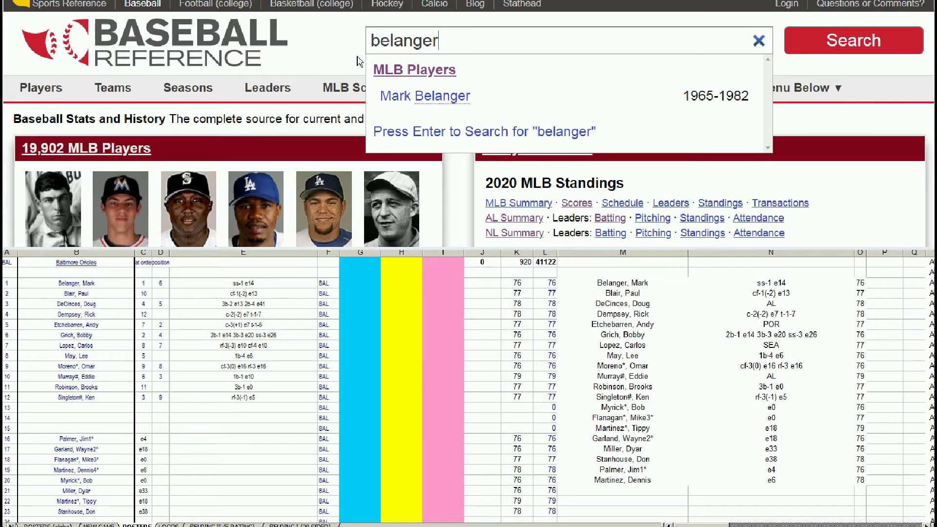
click(405, 96)
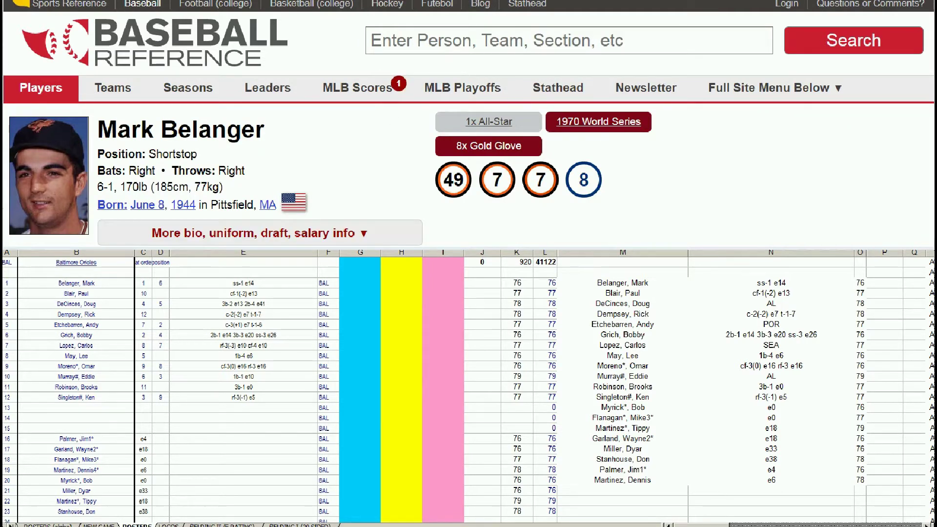
scroll(468, 122, down, 7)
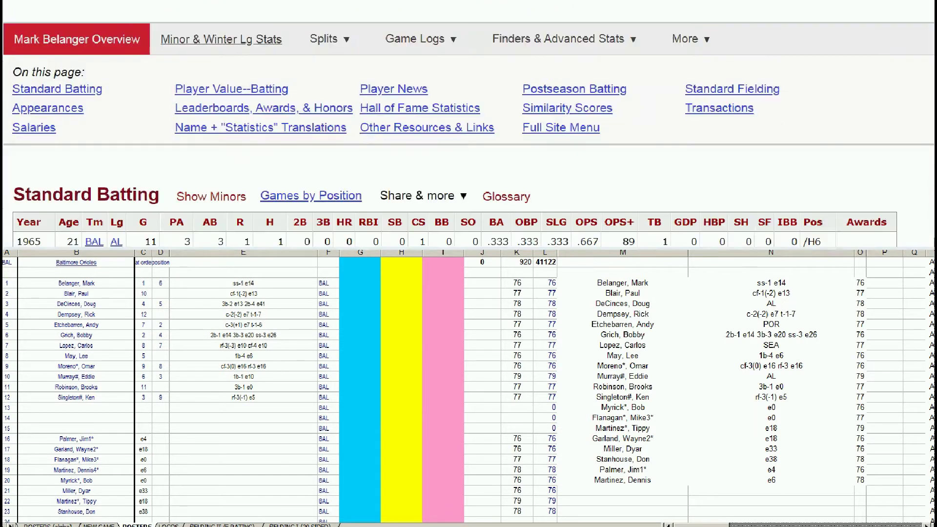
scroll(469, 137, down, 5)
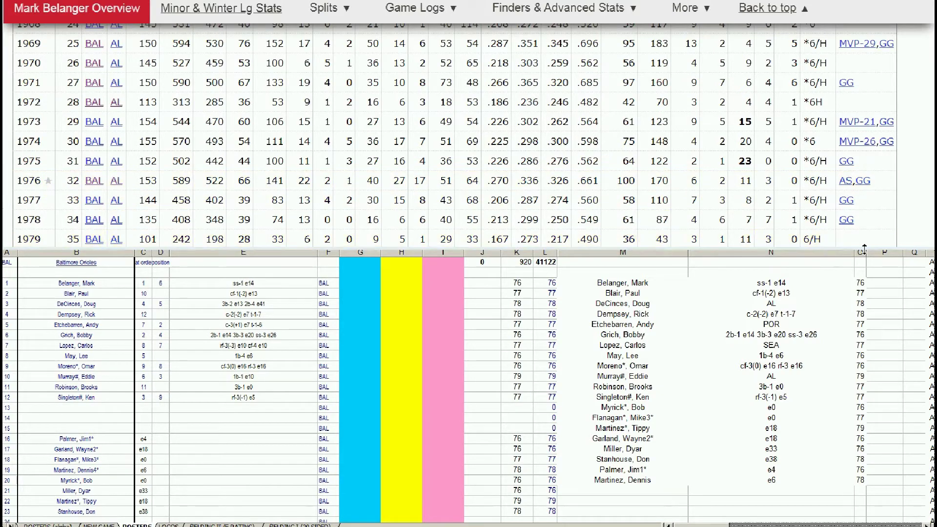
scroll(95, 163, down, 2)
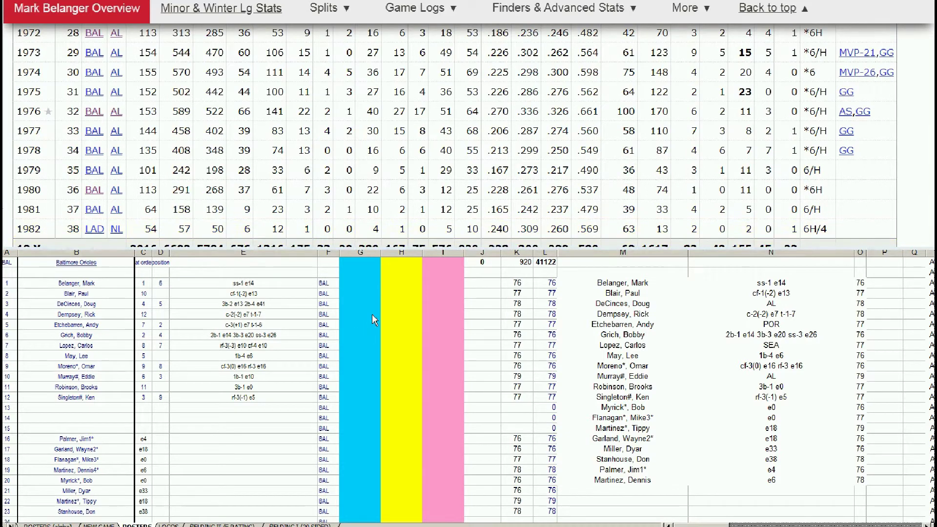
- In the Excel roster, enter 10000 in the blue column G on Mark Belanger's row
click(361, 285)
text(10000)
key(Return)
- Back on Baseball Reference, find Bobby Grich and review his yearly standard batting statistics from 1970 onward
drag(936, 54, 936, 30)
click(658, 38)
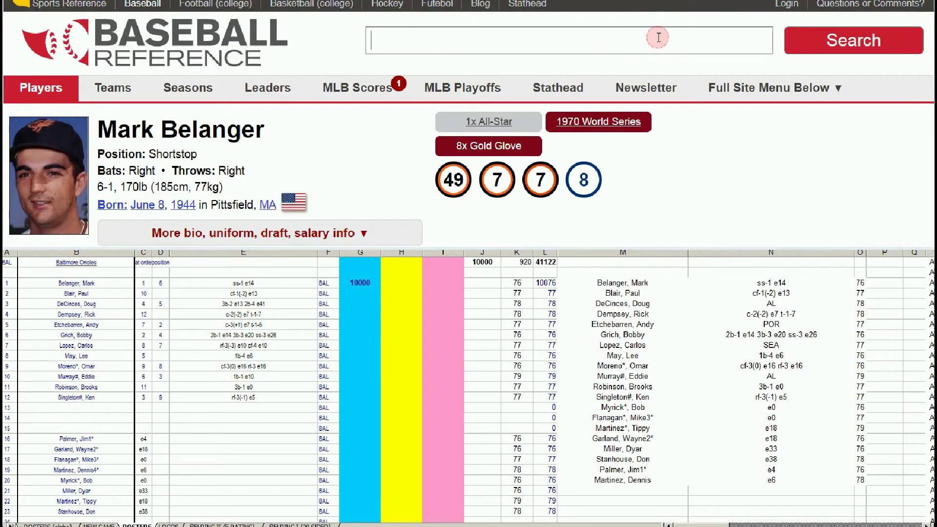
text(grich)
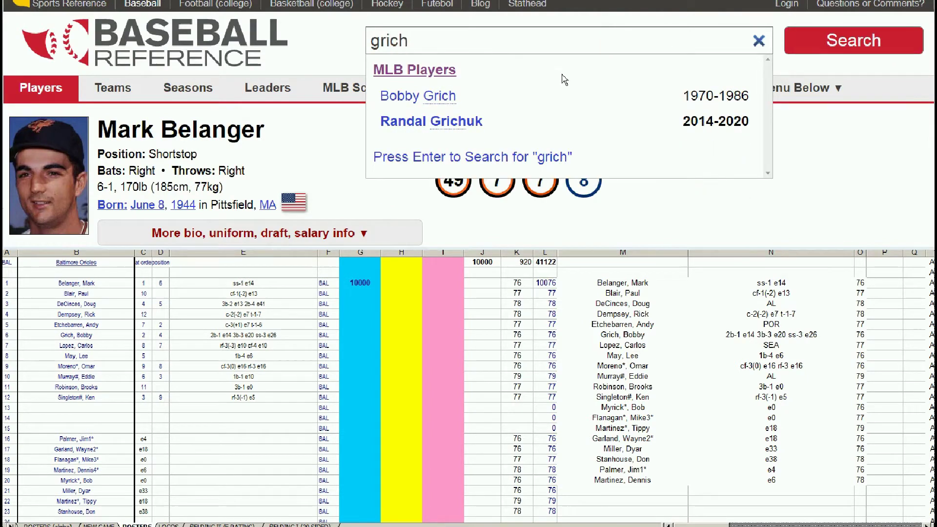
click(439, 95)
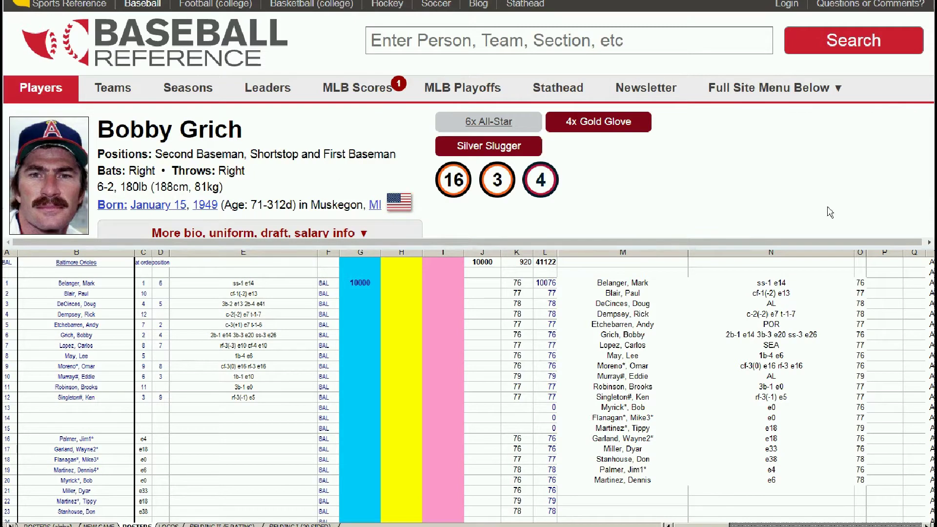
scroll(468, 120, down, 10)
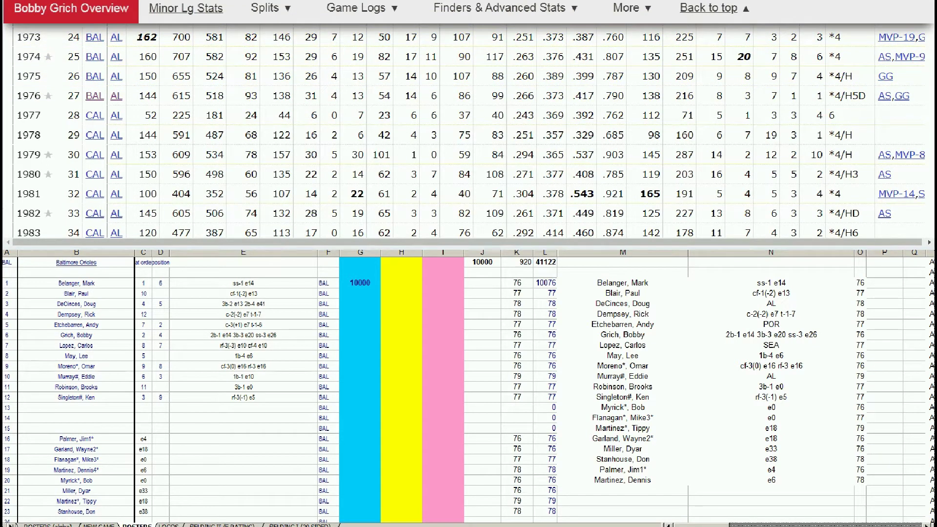
scroll(163, 117, up, 2)
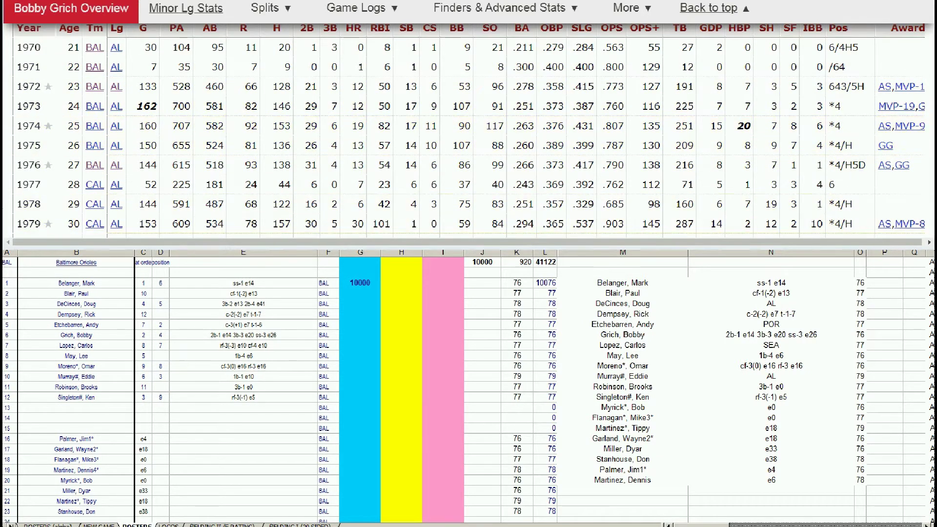
- Examine Grich's player value and postseason batting sections, and return to his yearly standard batting table
scroll(468, 131, down, 15)
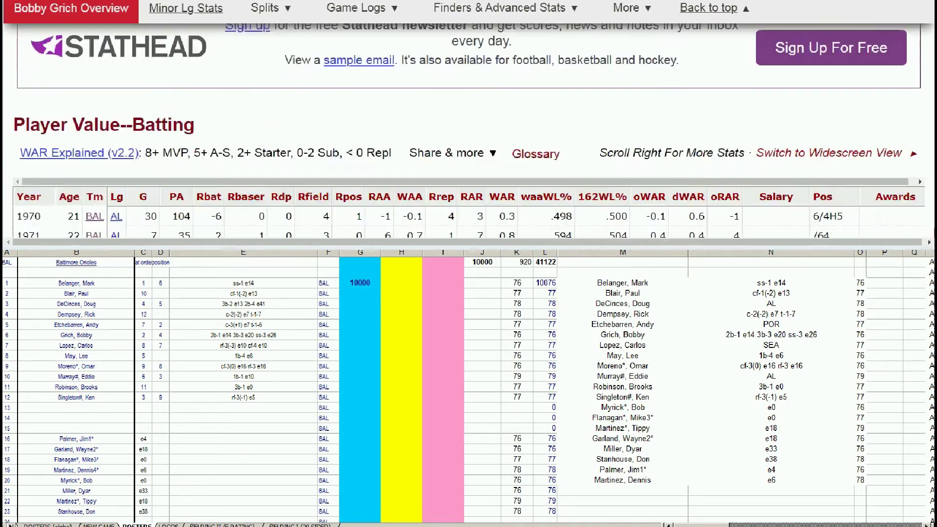
scroll(469, 132, down, 10)
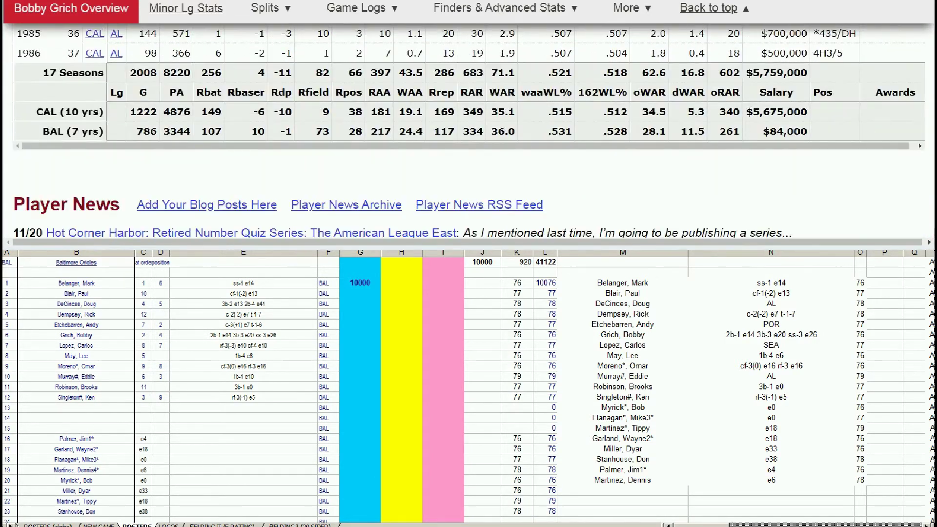
scroll(155, 93, down, 3)
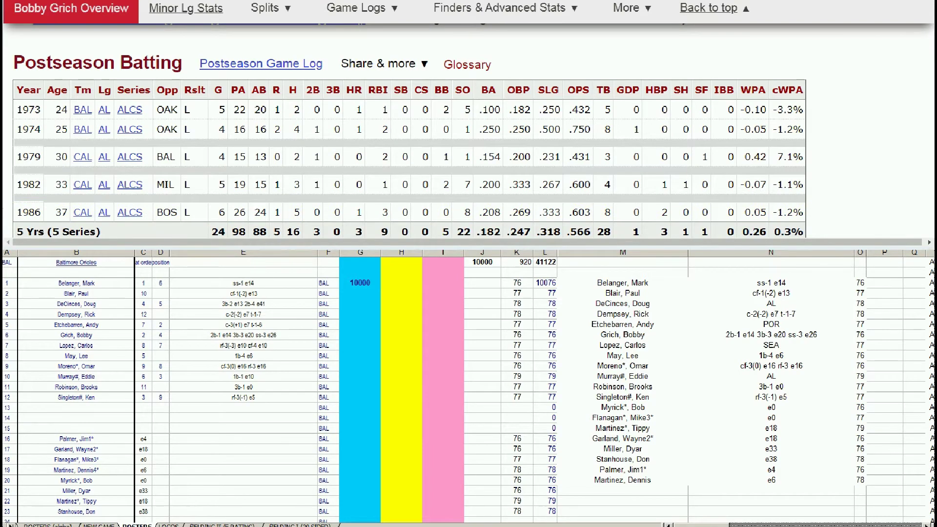
drag(935, 51, 935, 10)
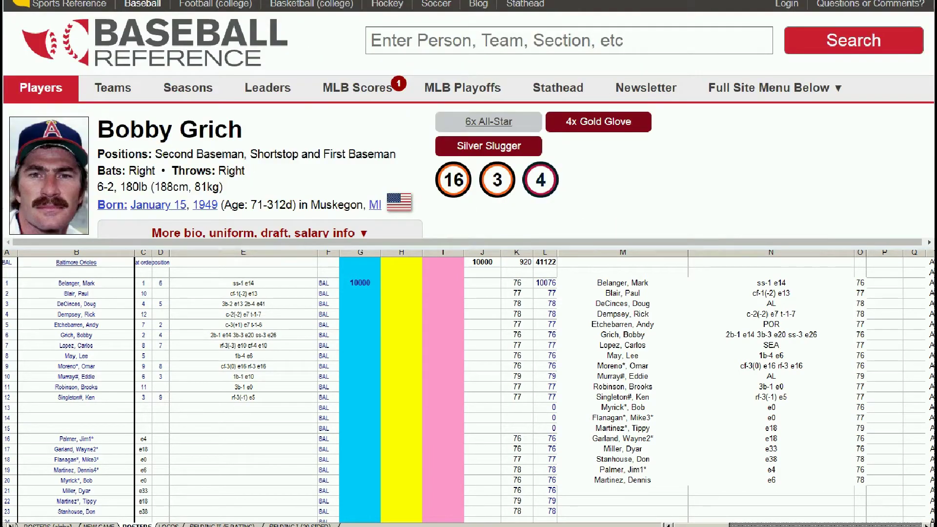
scroll(488, 121, down, 13)
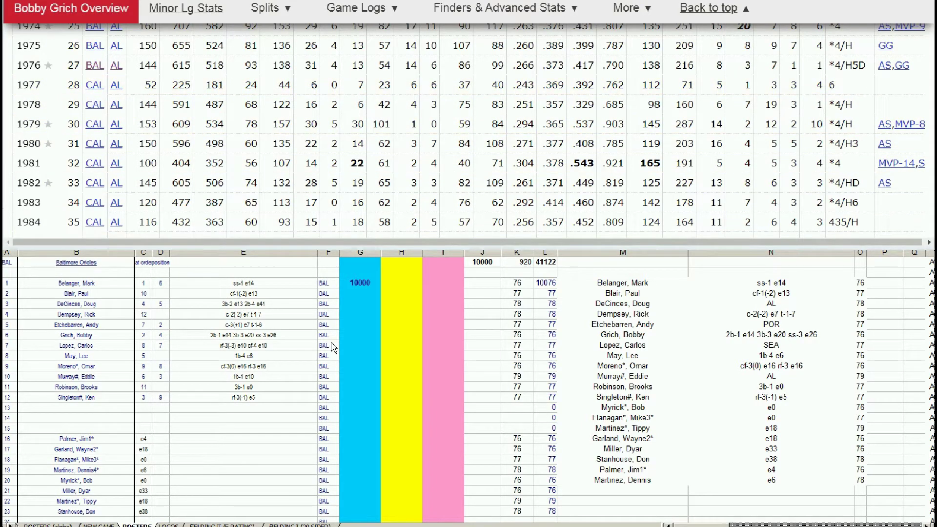
- In the Excel roster, enter 10000 in column G and "trade" in column H on Bobby Grich's row
click(356, 307)
key(Down)
key(Down)
key(Down)
key(Down)
text(10000)
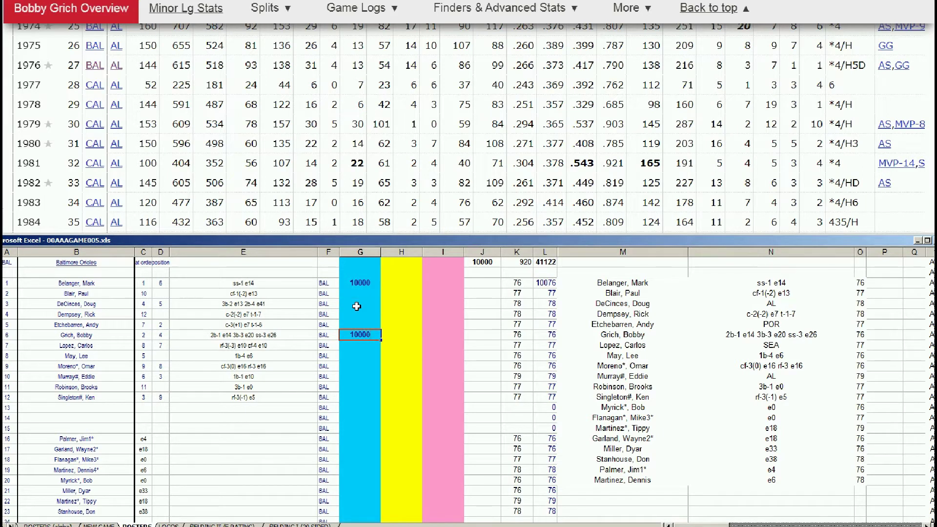
key(Tab)
text(trade)
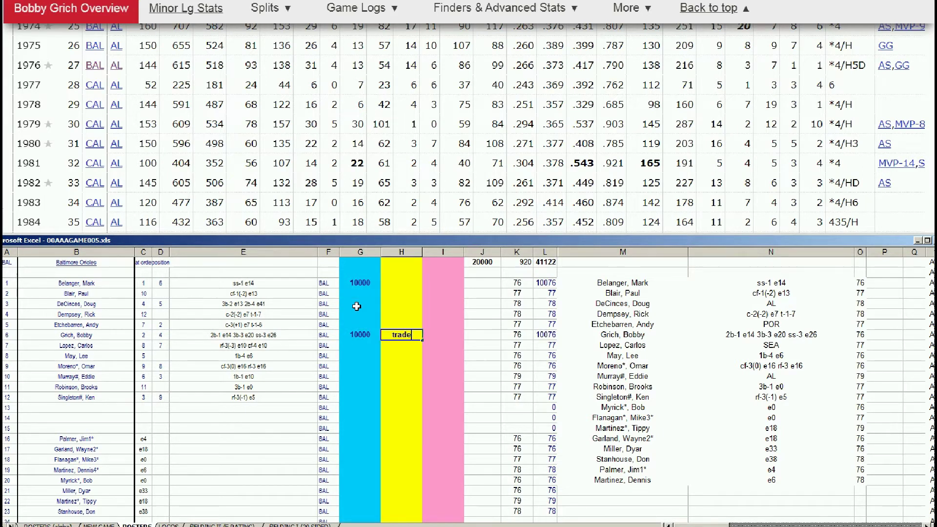
key(Up)
key(Down)
- Look up Lee May on Baseball Reference and examine his yearly batting statistics for 1972 to 1982
click(709, 8)
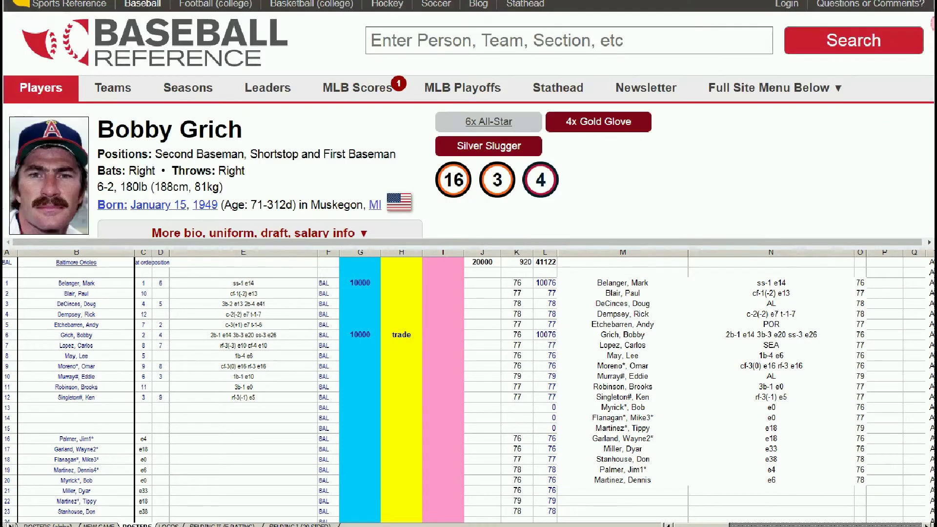
click(722, 36)
text(lee may)
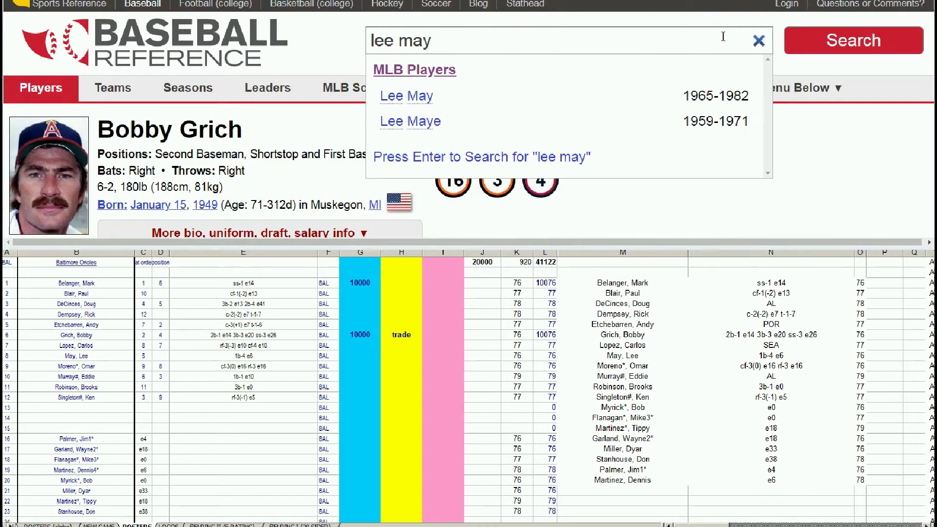
click(431, 98)
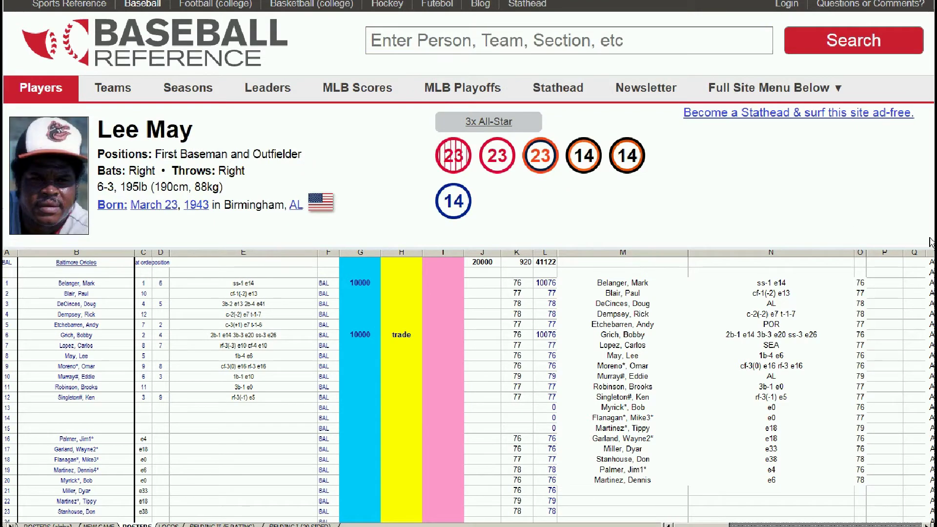
scroll(934, 239, down, 4)
scroll(502, 138, down, 10)
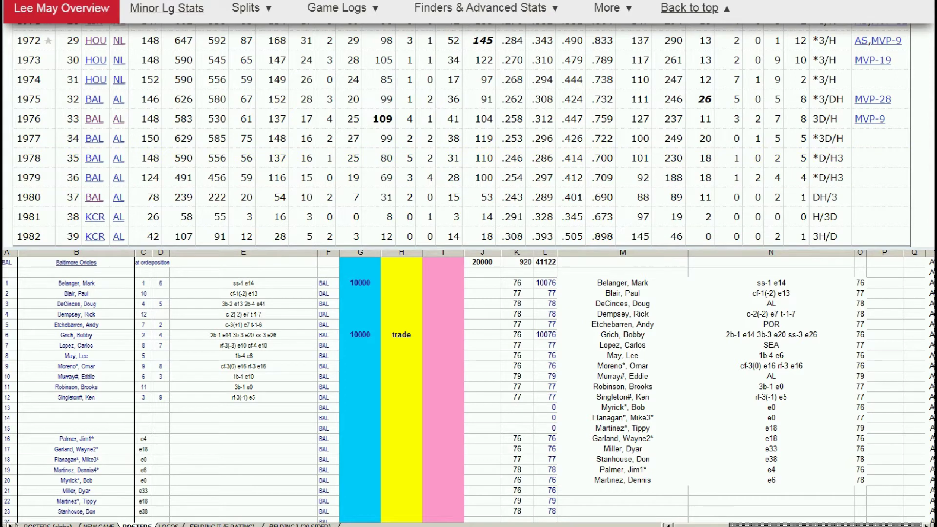
click(267, 416)
click(351, 344)
key(Down)
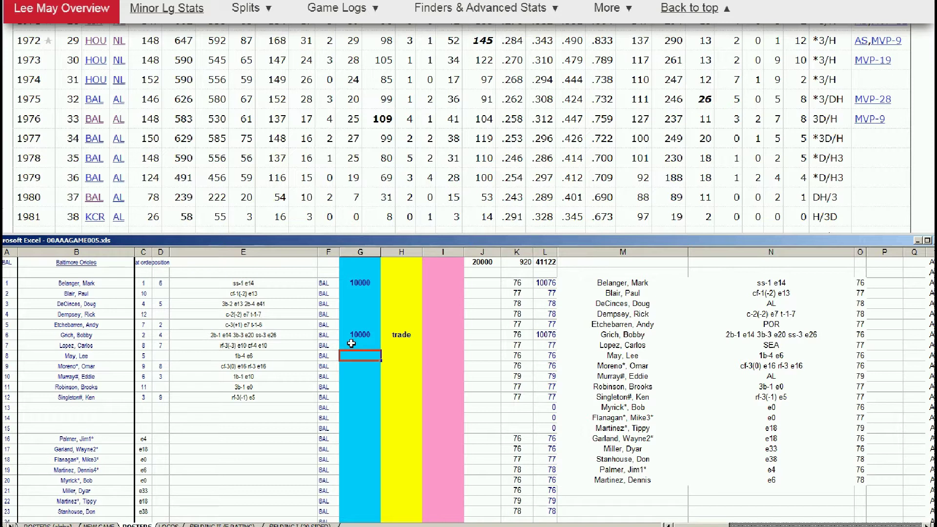
text(10000)
key(Return)
- Search Baseball Reference for Omar Moreno, open his player page and check his yearly standard batting statistics
drag(934, 42, 934, 10)
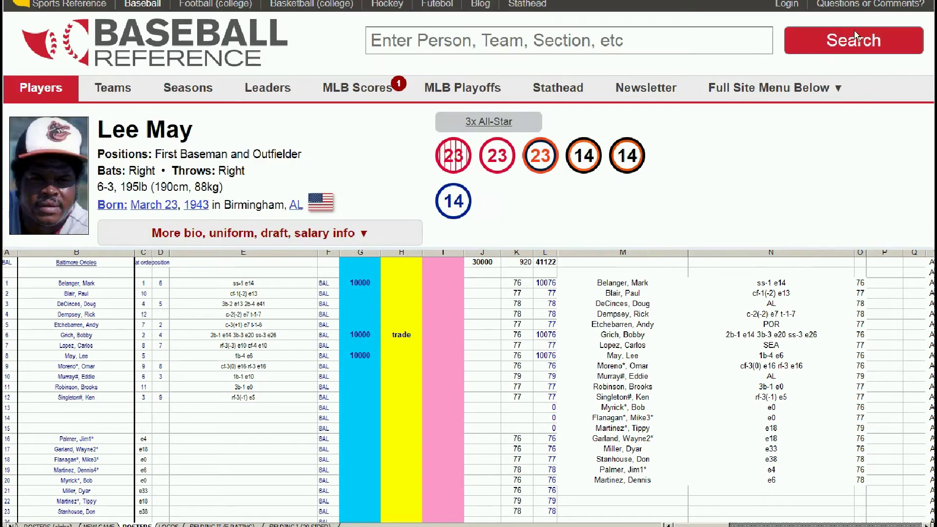
click(654, 47)
text(oma)
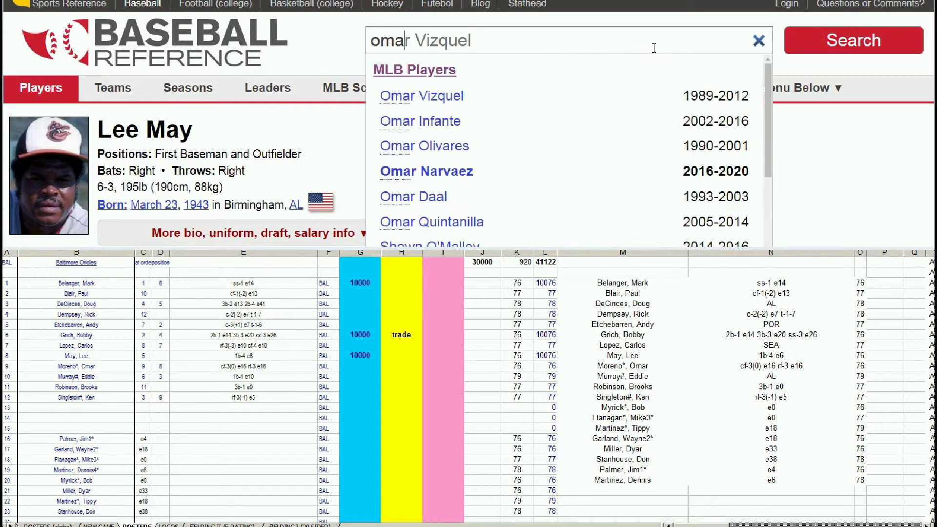
text(r moren)
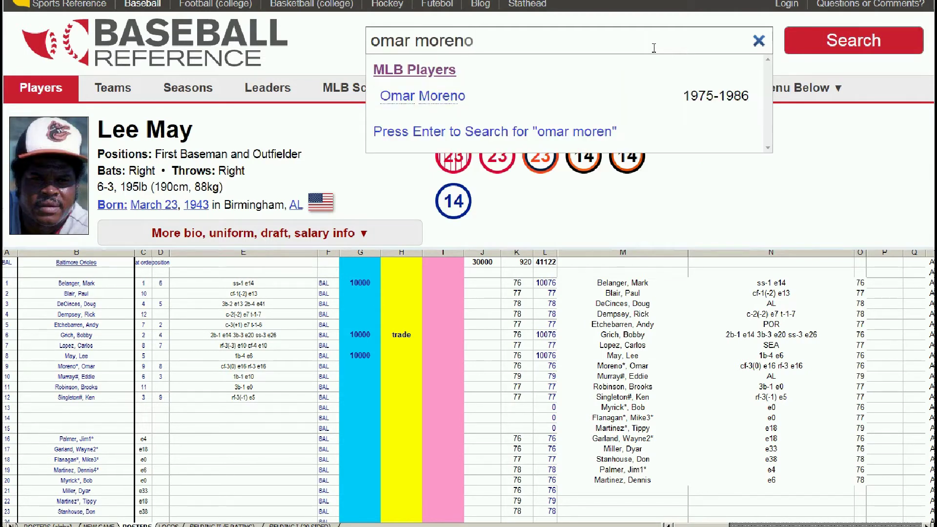
click(455, 95)
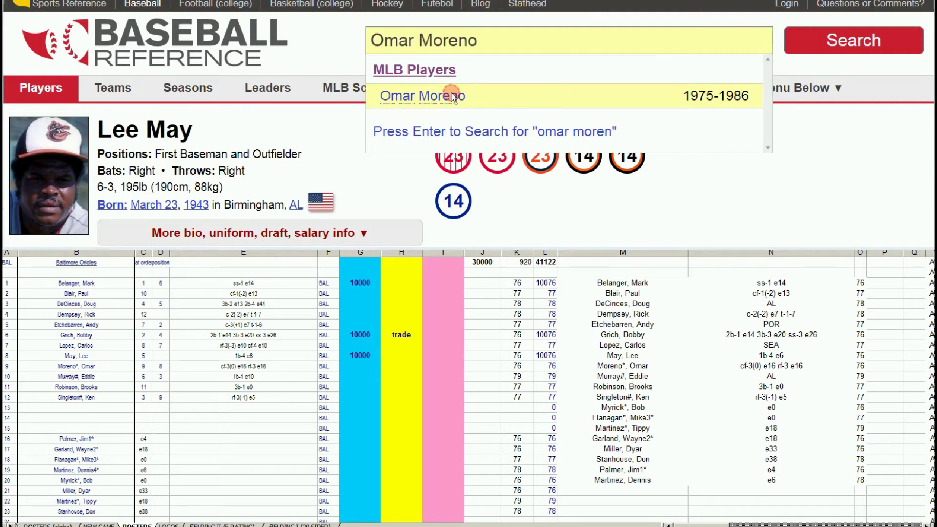
scroll(642, 142, down, 15)
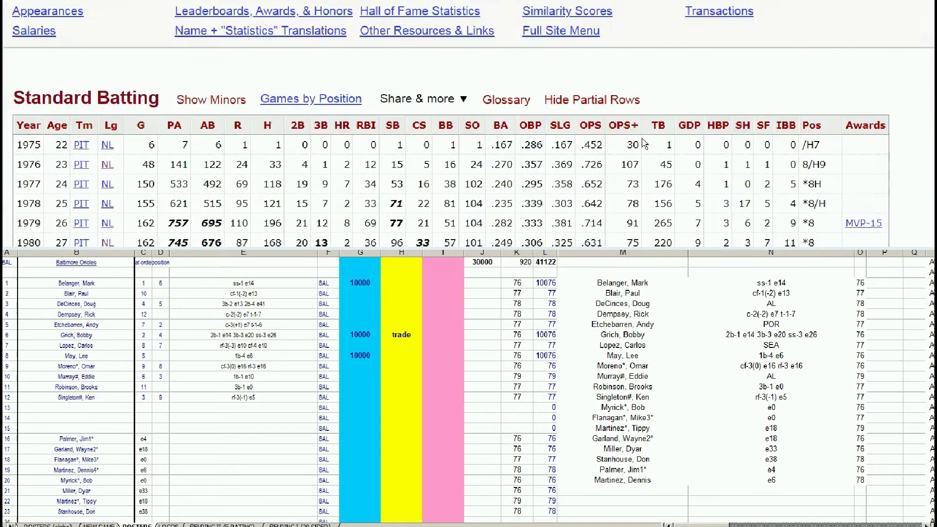
scroll(78, 119, up, 4)
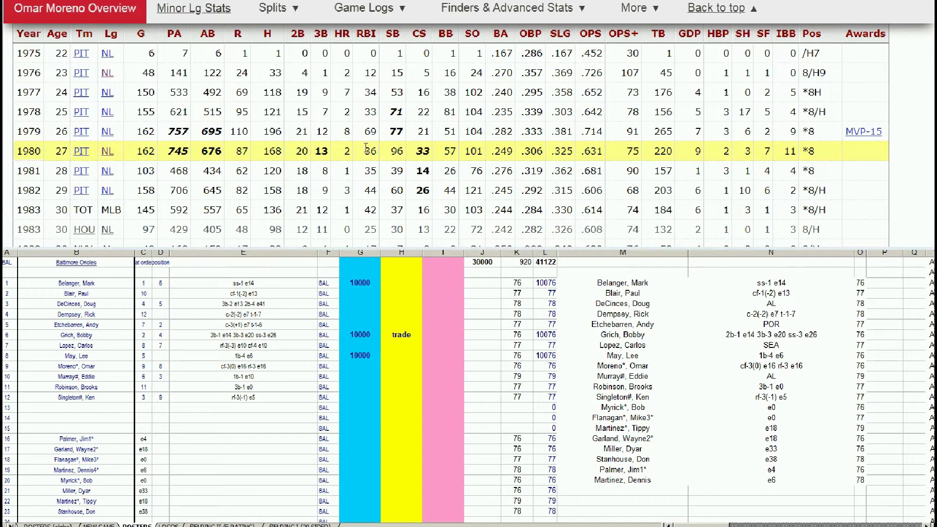
click(410, 364)
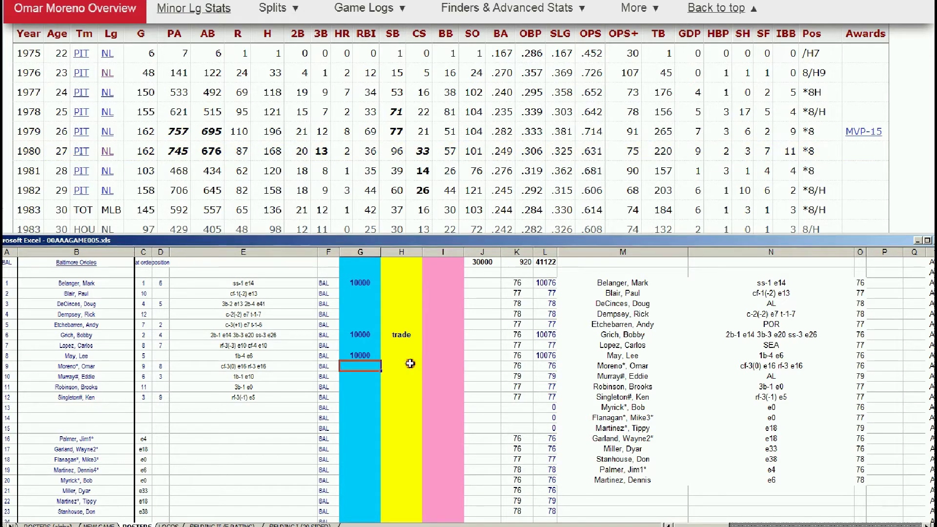
click(411, 364)
text(100)
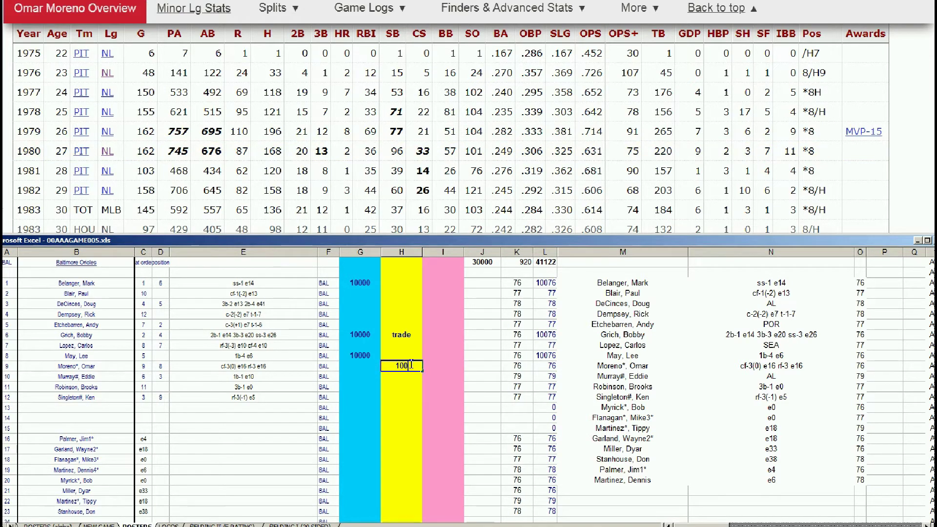
key(Return)
- Open Jim Palmer's player page on Baseball Reference and examine his yearly pitching statistics, especially 1976 to 1978
scroll(468, 127, up, 10)
click(680, 49)
text(palmer)
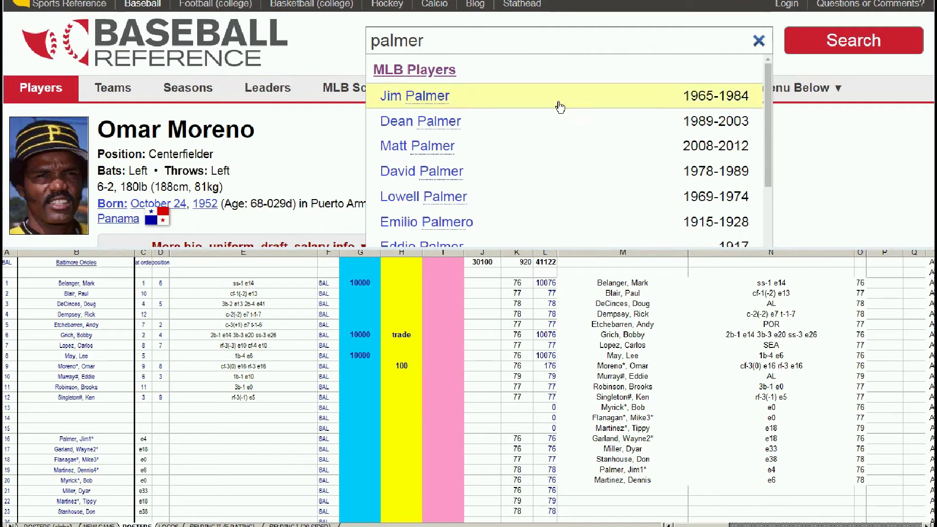
click(438, 96)
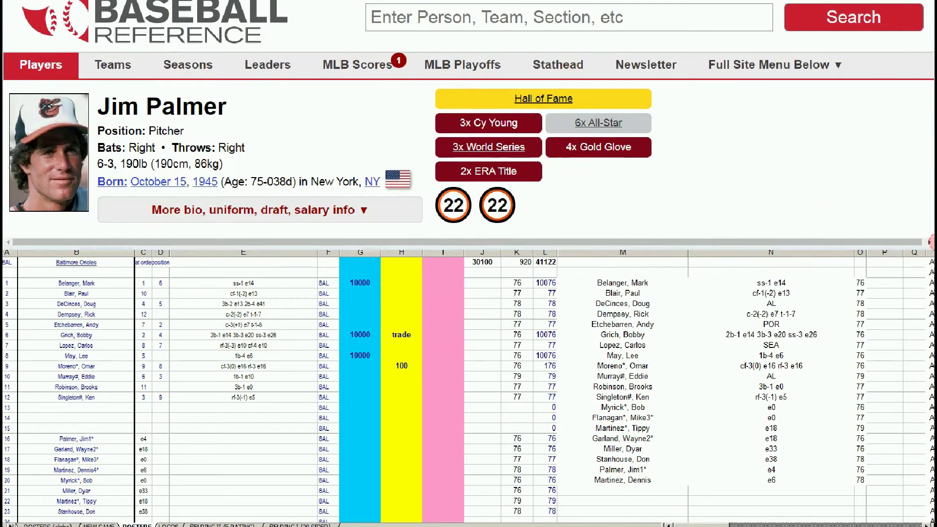
scroll(468, 120, down, 15)
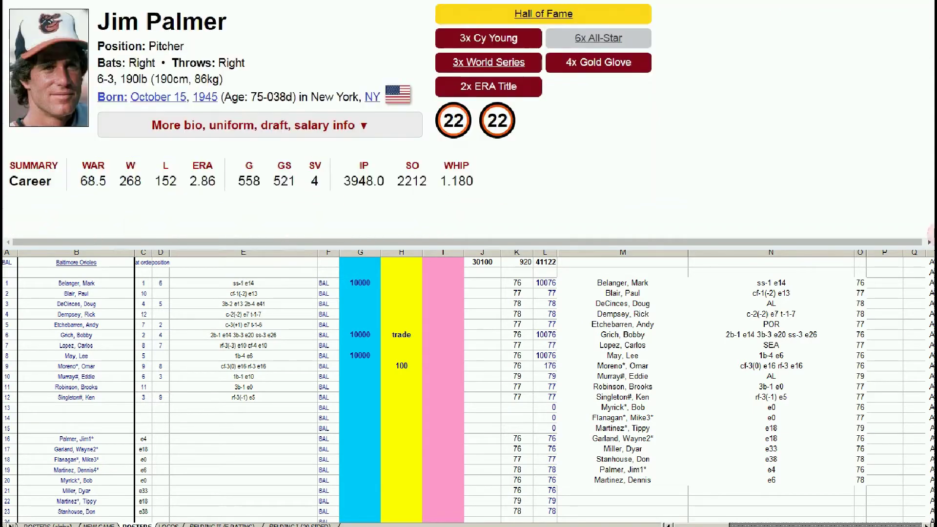
scroll(196, 210, down, 2)
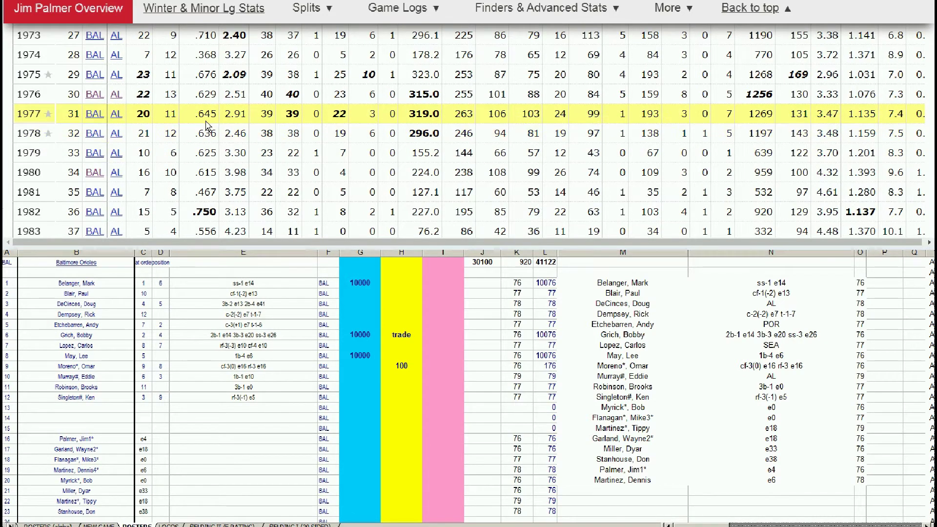
mouse_move(235, 126)
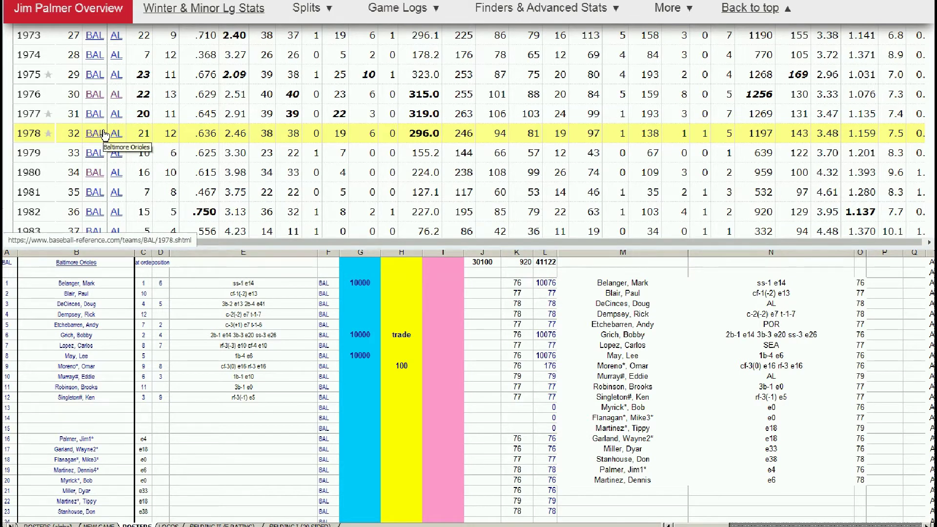
click(341, 441)
click(340, 441)
text(10000)
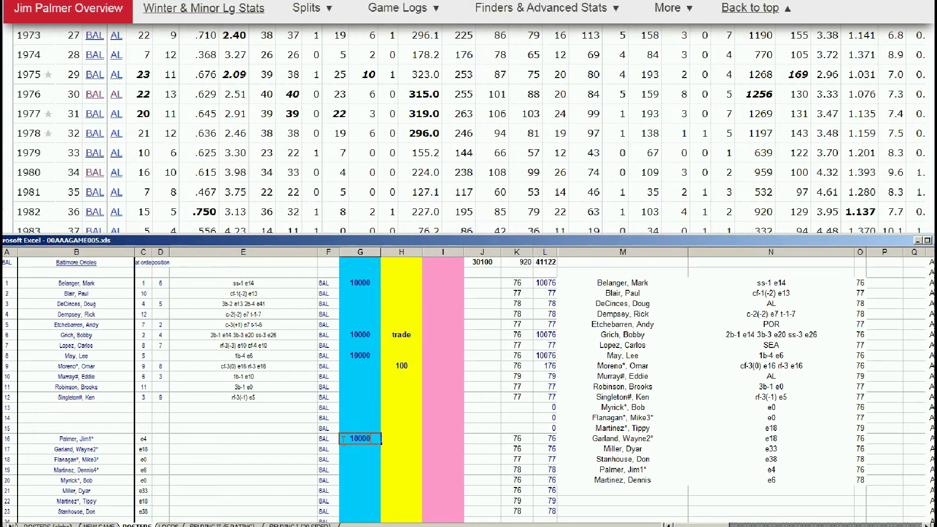
key(Return)
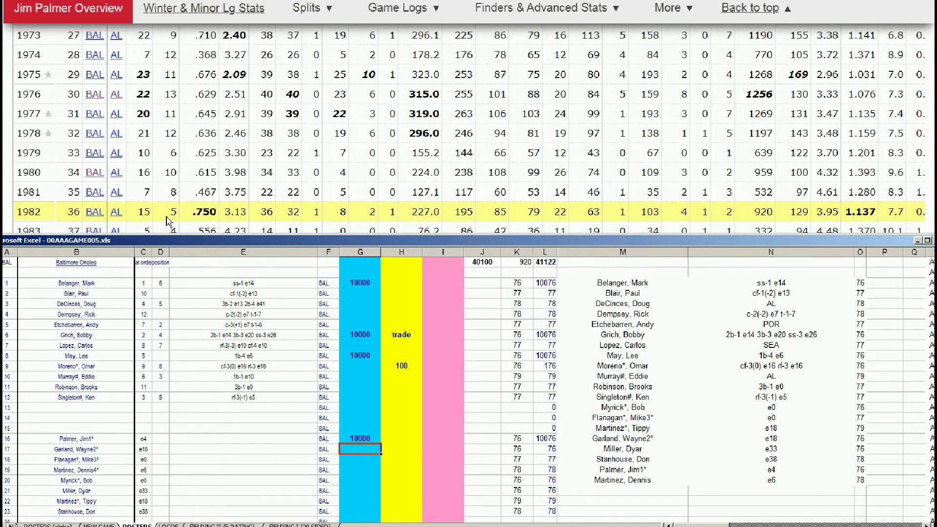
- Search Baseball Reference for Wayne Garland, open his player page and examine his yearly pitching statistics, especially 1976 and 1977
mouse_move(242, 215)
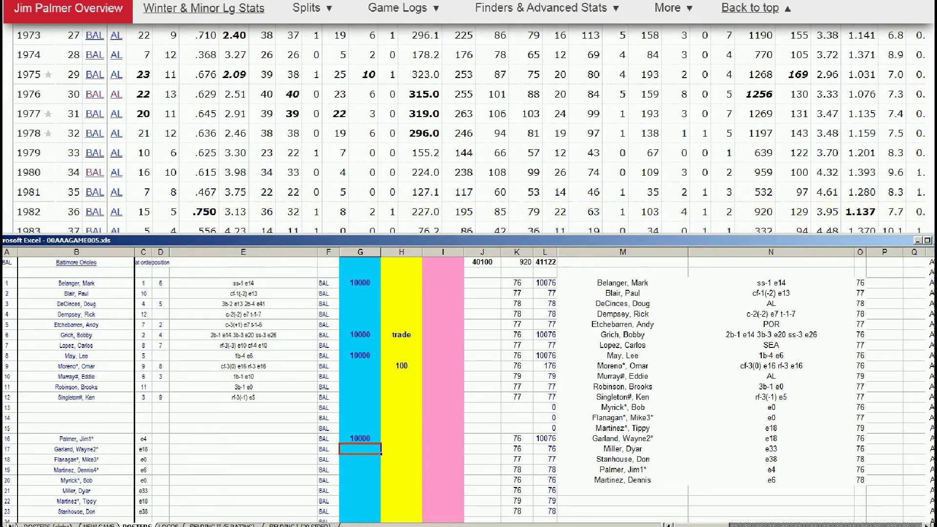
click(935, 24)
drag(935, 30, 935, 21)
click(710, 43)
text(ghar)
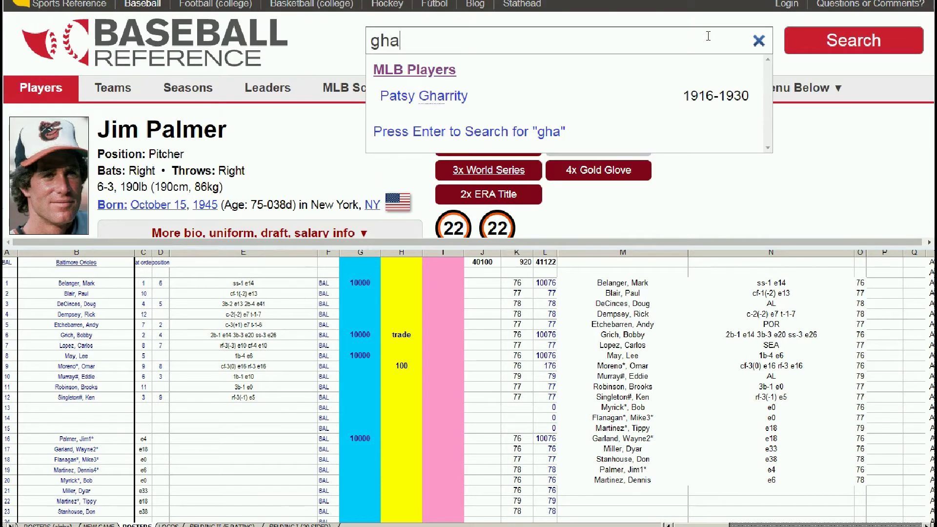
key(BackSpace)
key(BackSpace)
key(BackSpace)
text(arland)
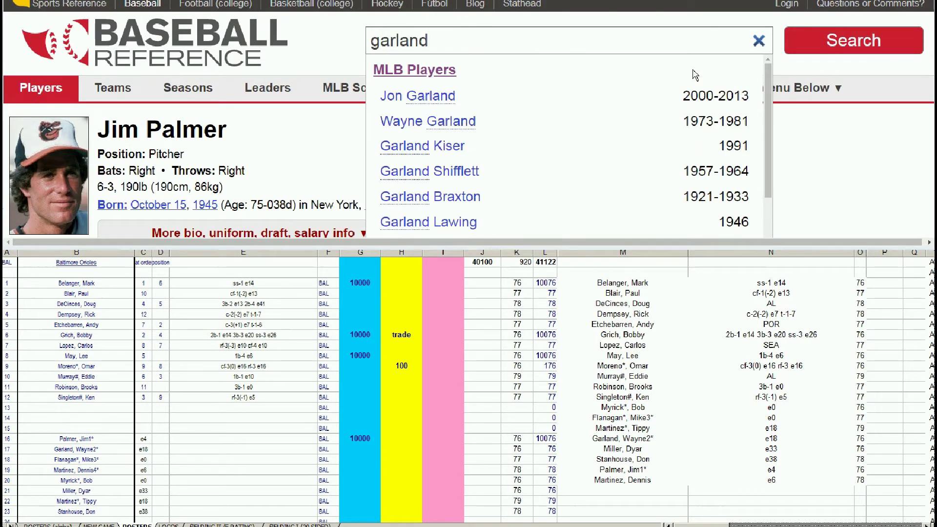
click(448, 123)
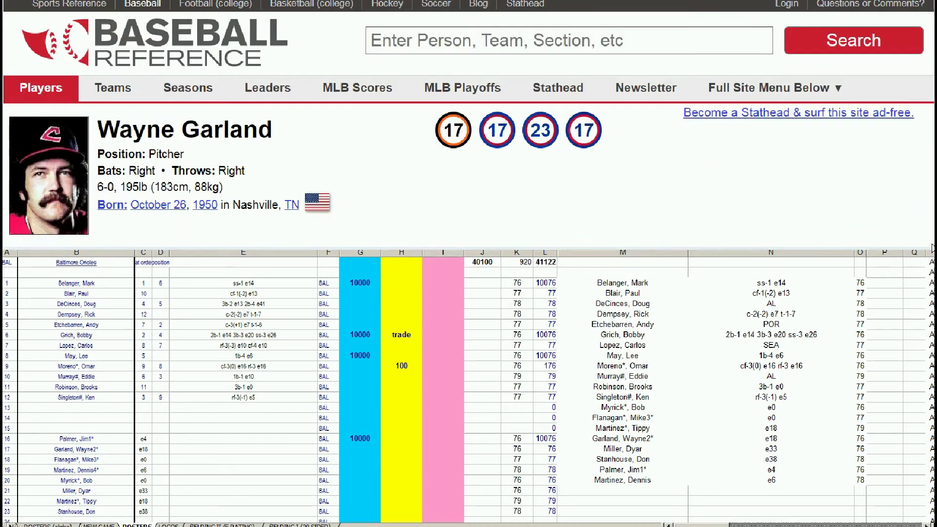
scroll(469, 120, down, 10)
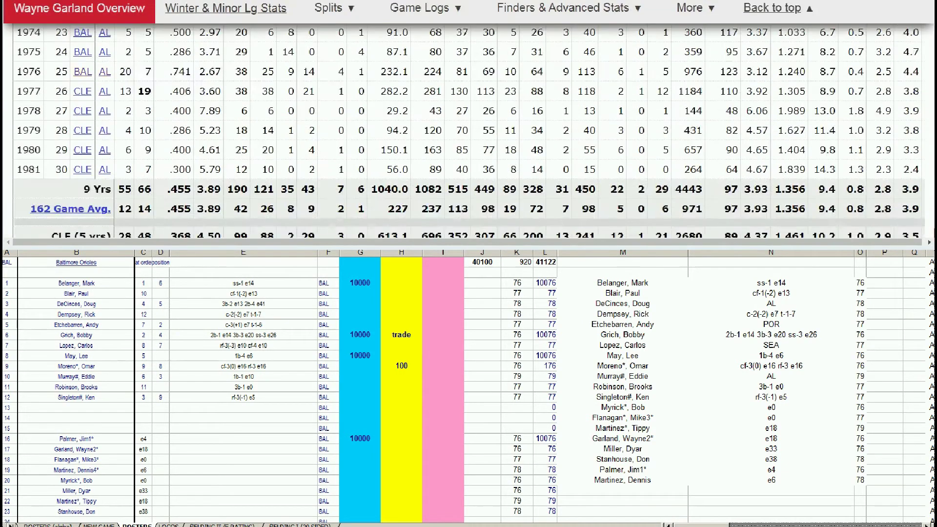
scroll(469, 122, down, 1)
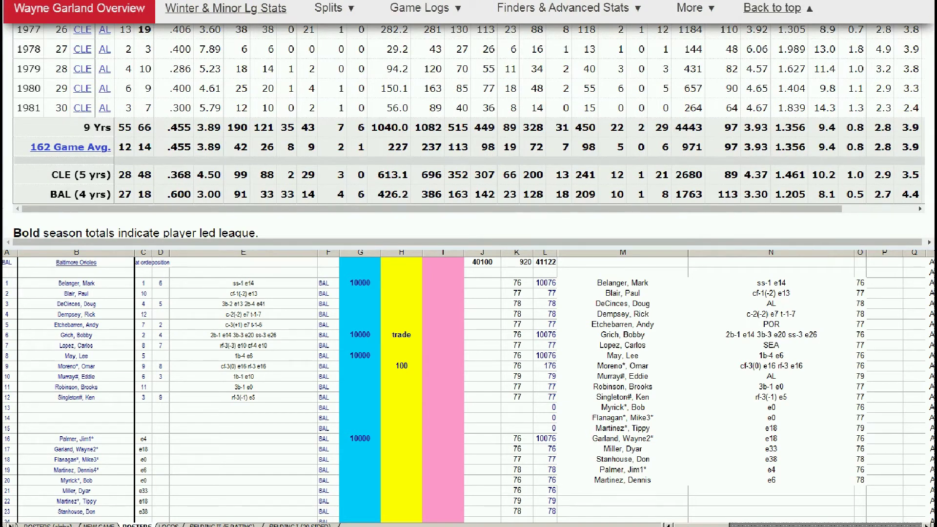
scroll(468, 120, up, 1)
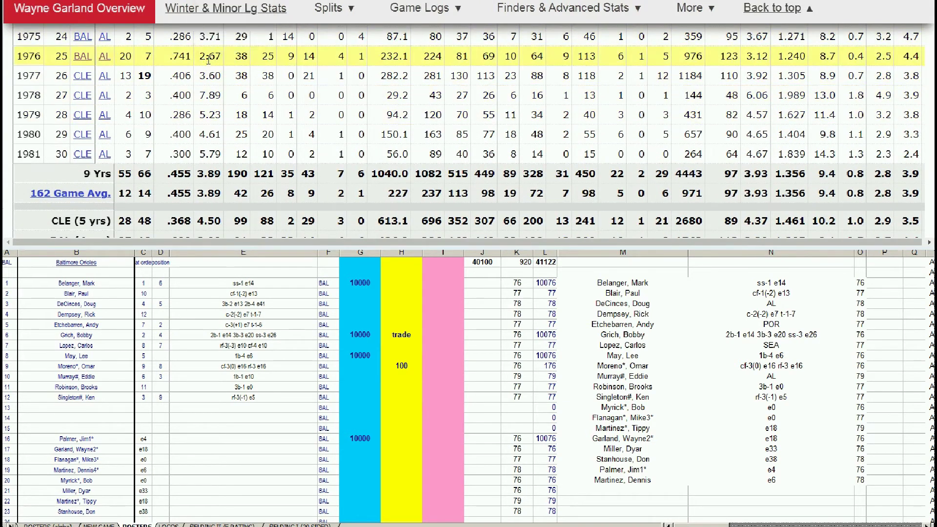
mouse_move(209, 60)
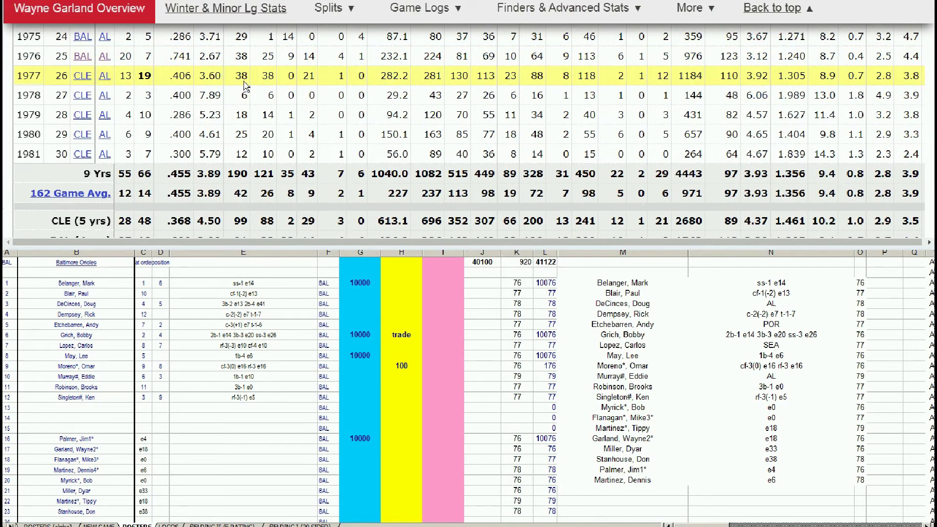
click(408, 445)
click(407, 445)
text(100)
key(Return)
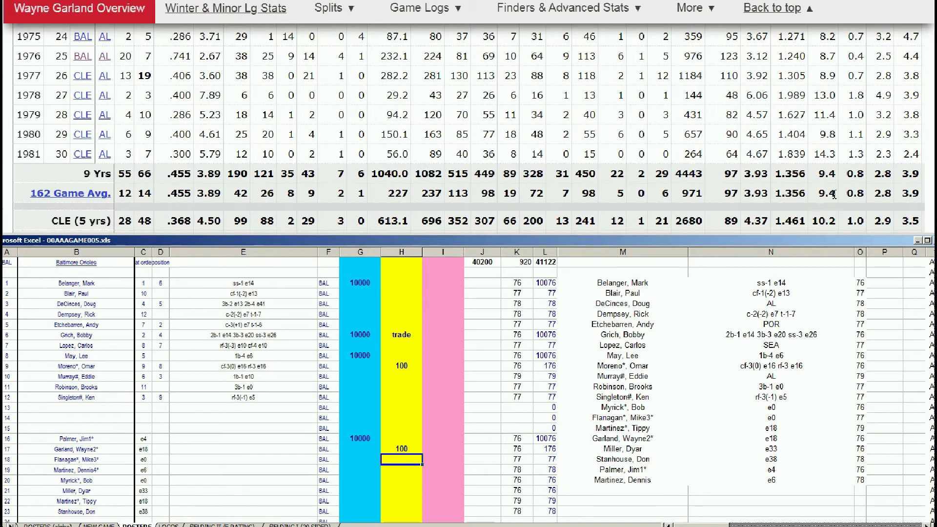
- Search Baseball Reference for Bob Myrick, open his player page and check his standard pitching statistics by year
click(772, 9)
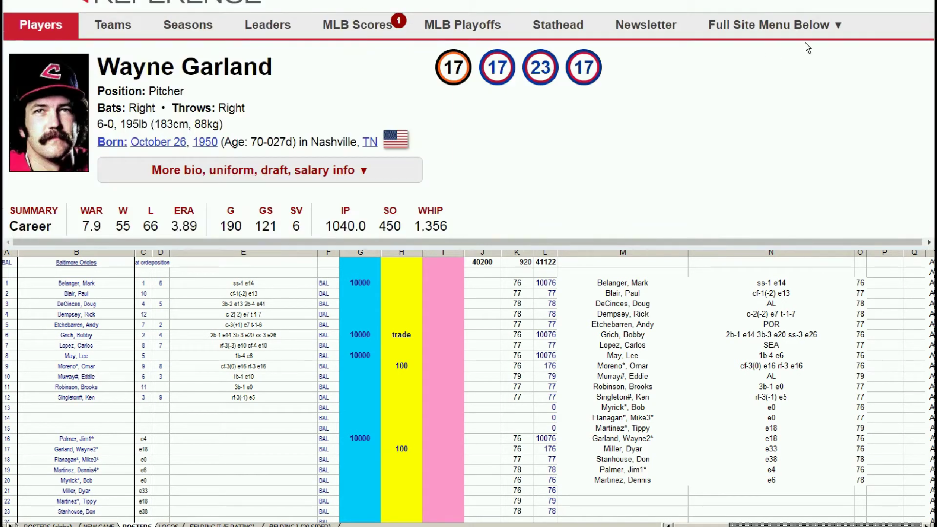
scroll(751, 39, up, 2)
click(751, 39)
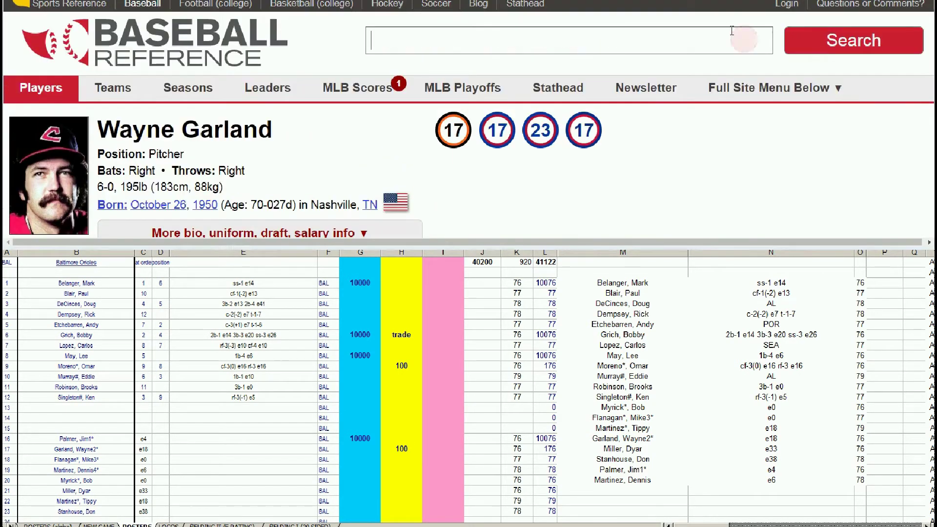
text(myrick)
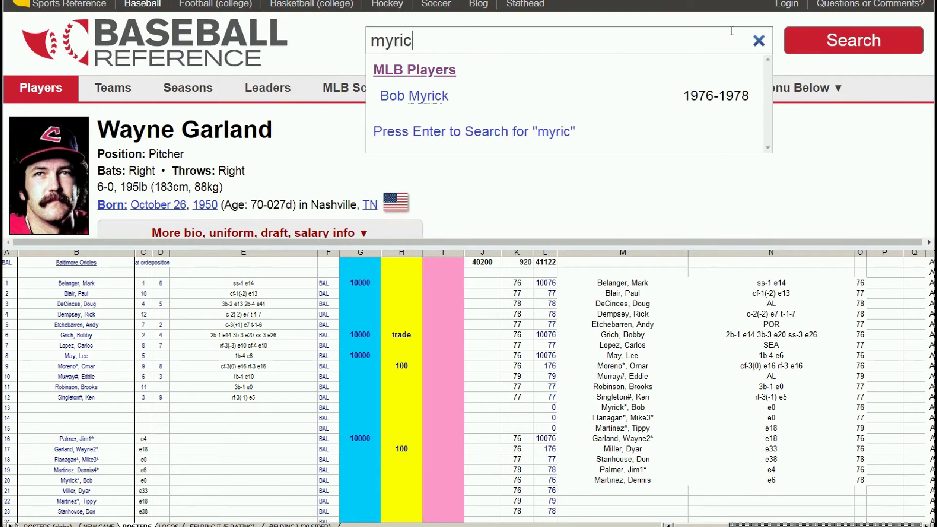
click(438, 99)
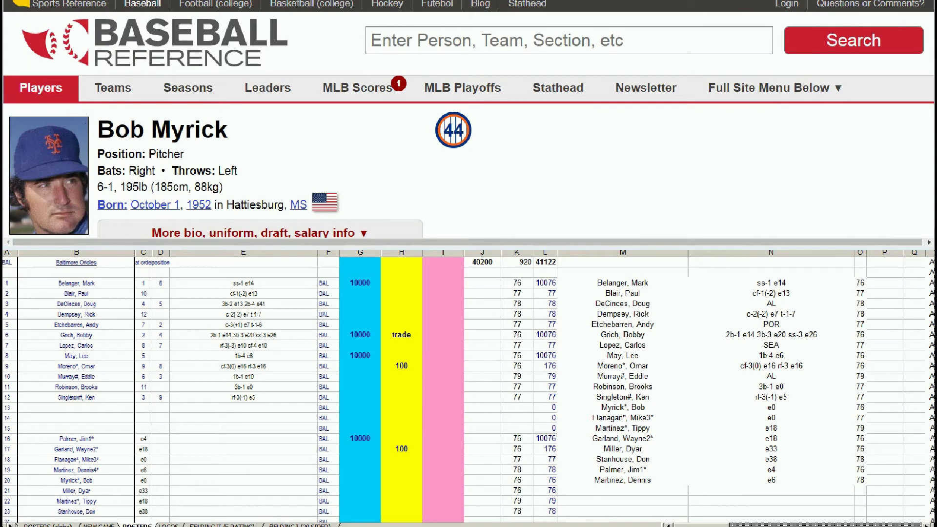
scroll(923, 225, down, 5)
scroll(469, 131, down, 2)
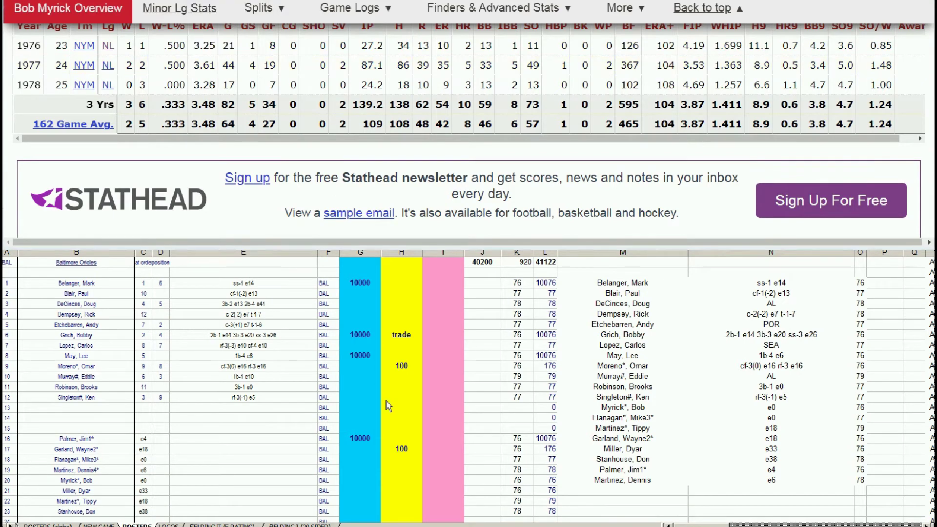
click(398, 461)
key(Down)
key(Down)
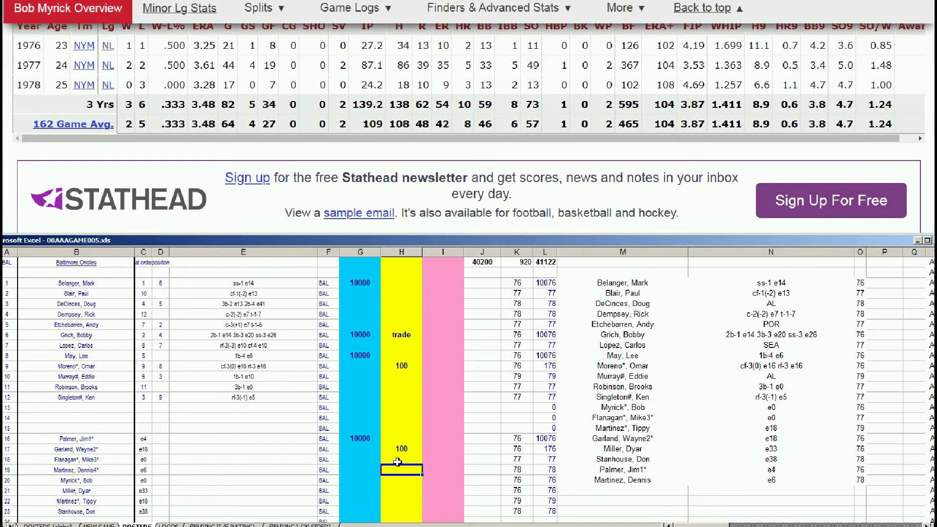
text(100)
key(Return)
- Search Baseball Reference for Dyar Miller, open his player page and examine his yearly pitching statistics from 1976 on
click(703, 8)
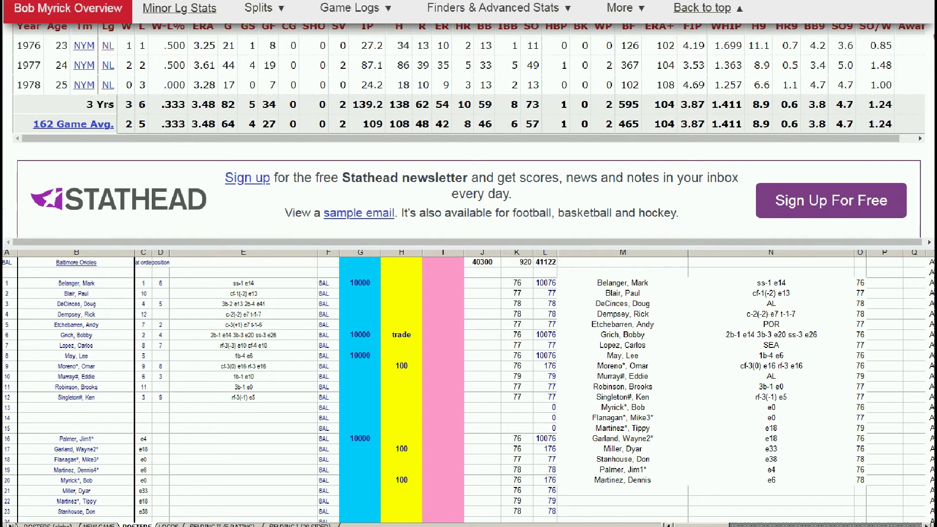
click(726, 42)
text(dyar)
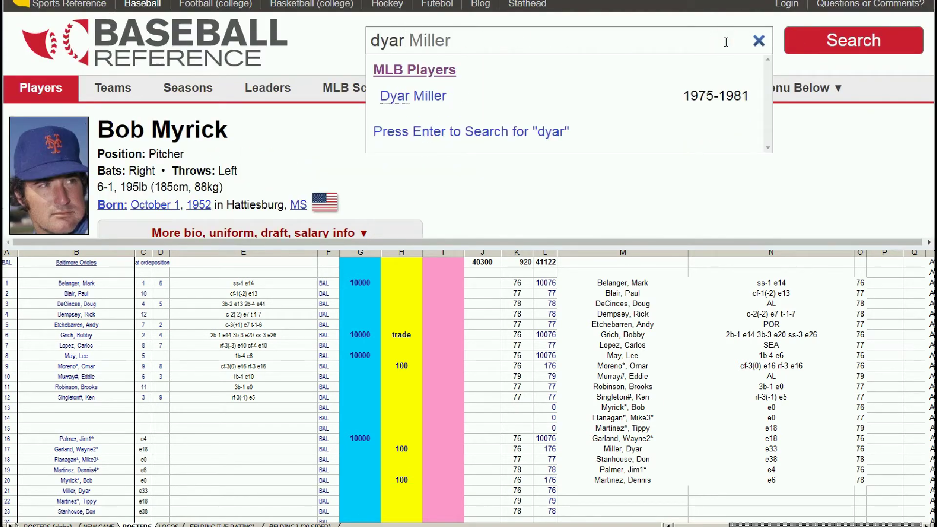
click(441, 96)
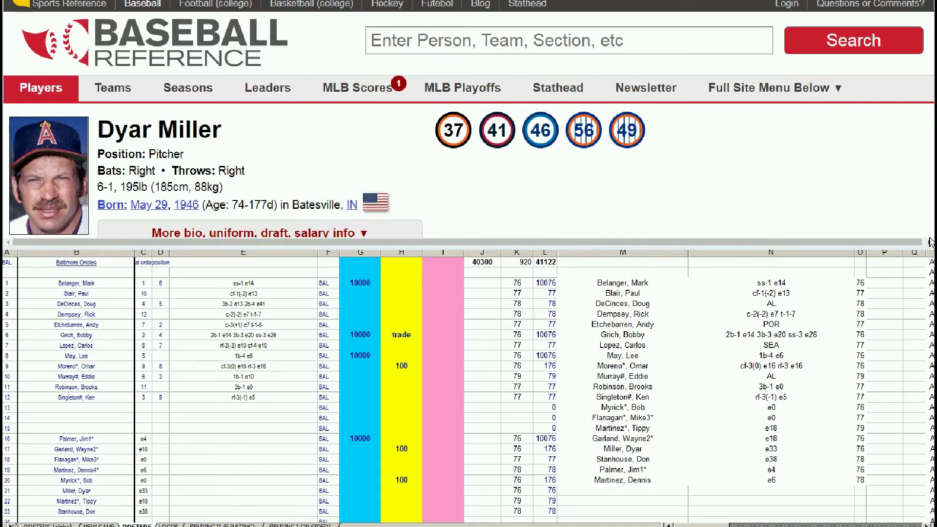
scroll(932, 235, down, 1)
scroll(932, 233, down, 10)
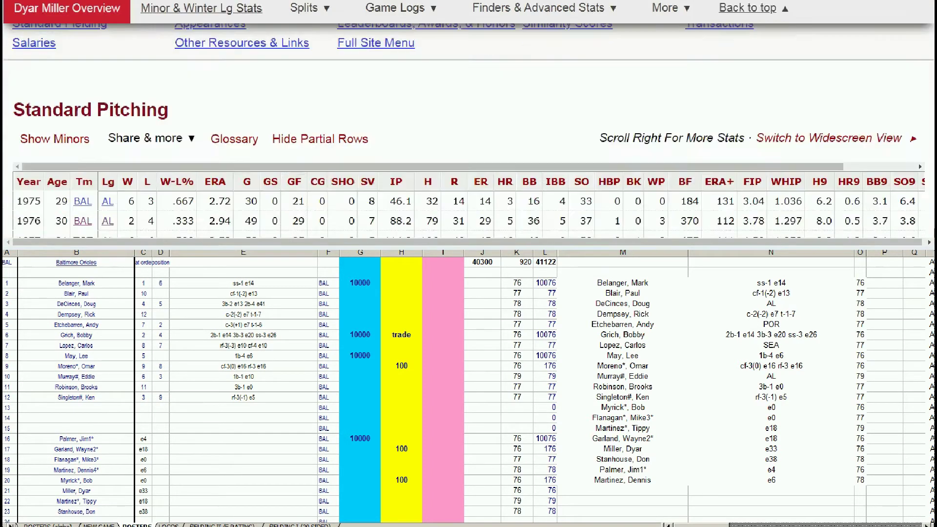
scroll(932, 232, down, 1)
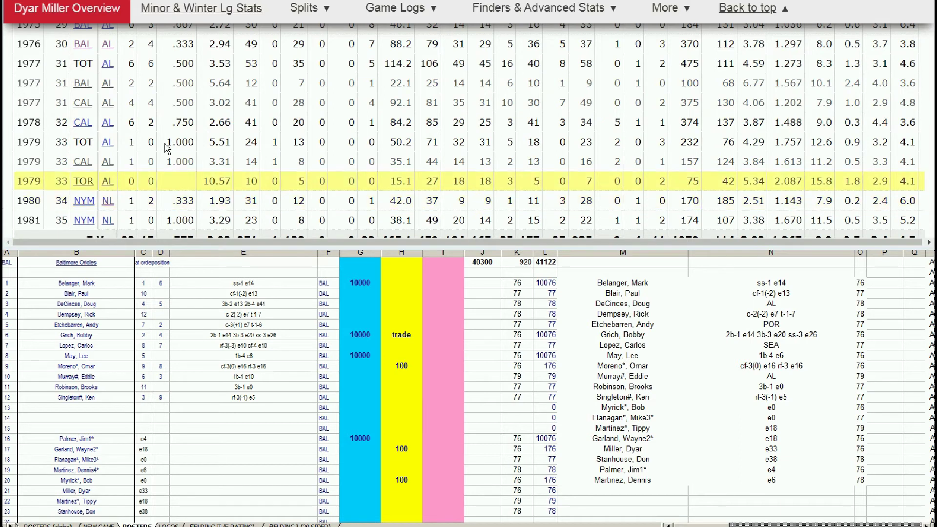
mouse_move(204, 110)
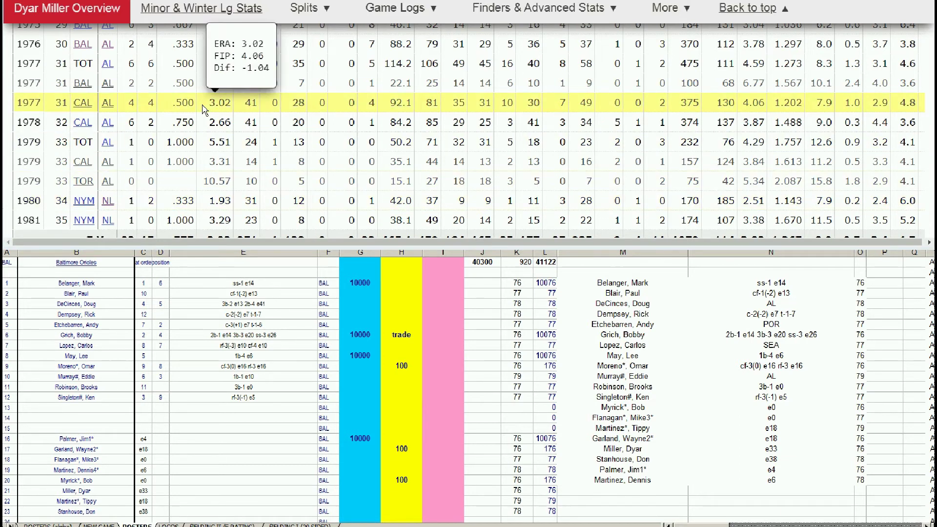
click(401, 483)
click(401, 490)
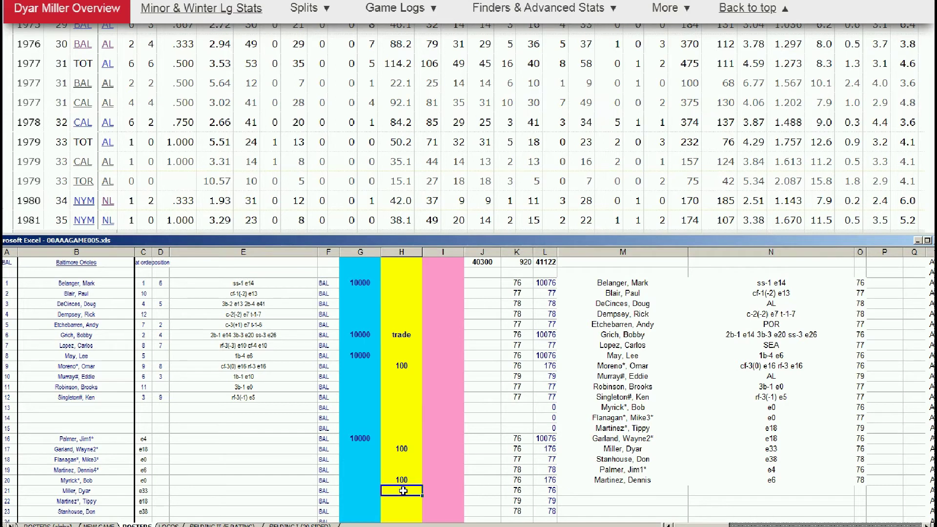
text(100)
key(Return)
click(354, 335)
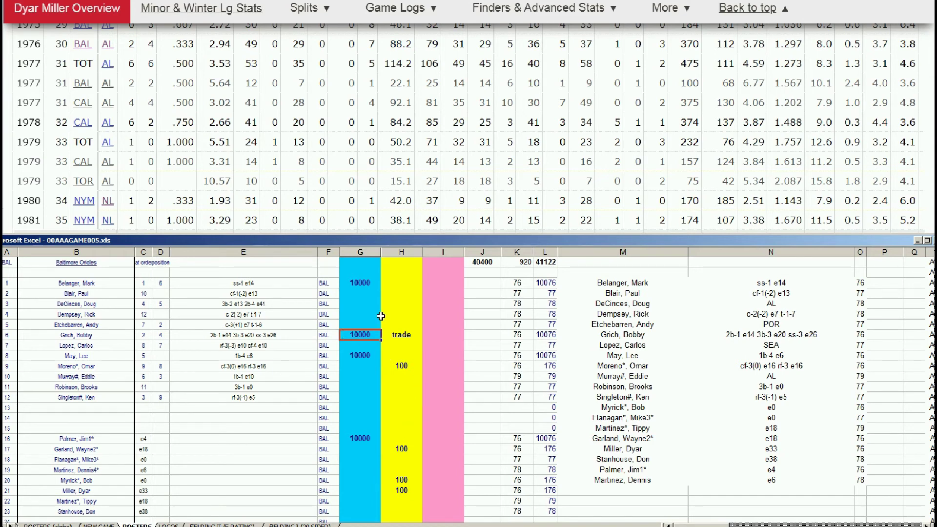
click(371, 466)
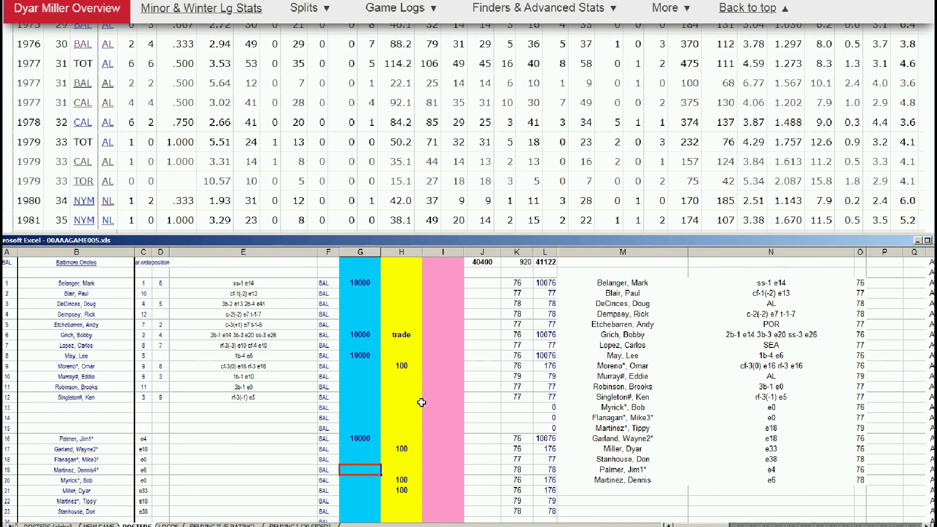
click(474, 364)
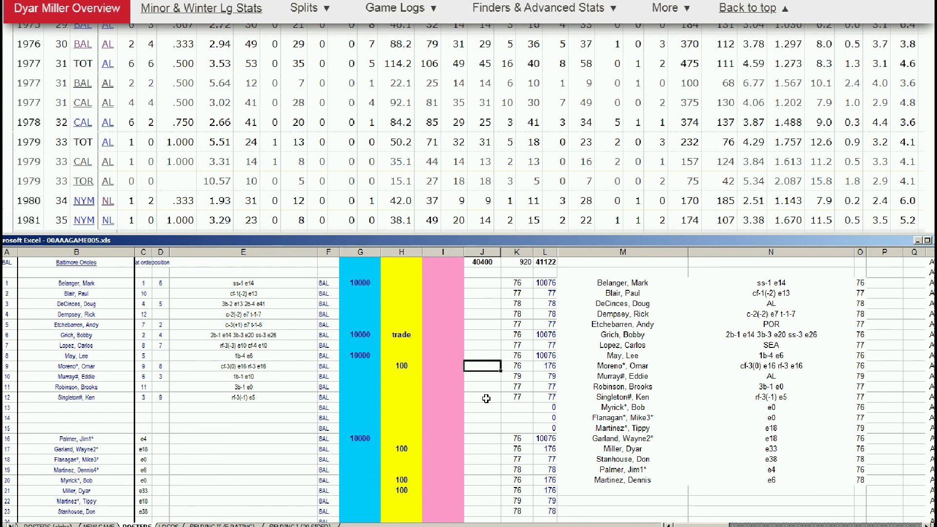